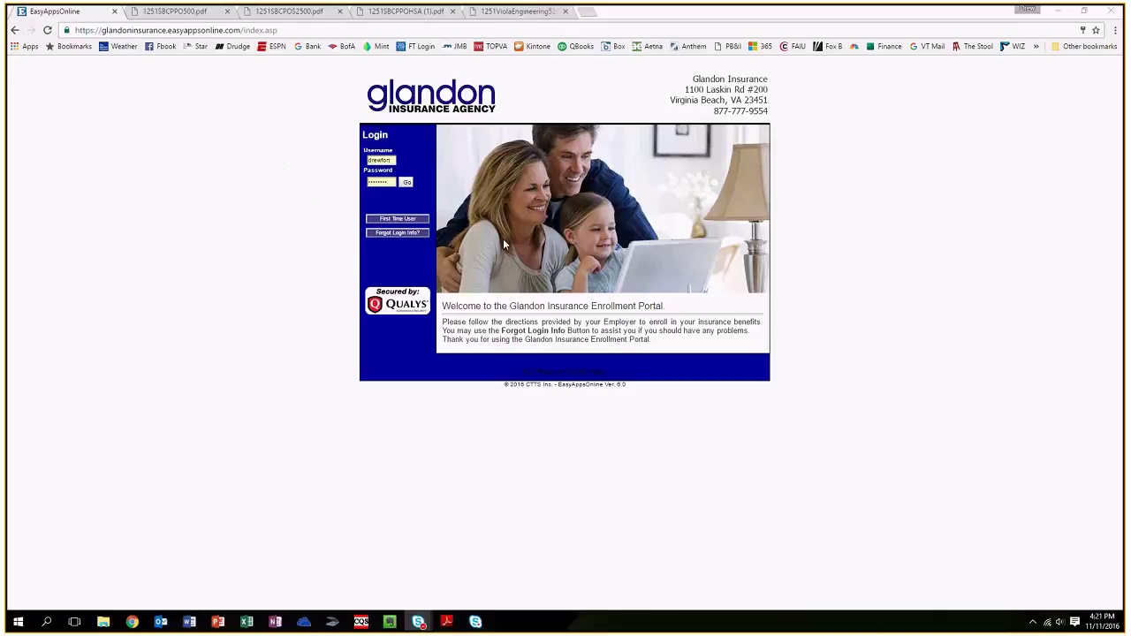
Look up the first-time user account by last name, birth year and birth month, then return to login.
{"action": "left_click", "coordinate": [411, 221]}
{"action": "left_click", "coordinate": [584, 180]}
{"action": "type", "text": "Forte"}
{"action": "key", "text": "Tab"}
{"action": "type", "text": "1983"}
{"action": "key", "text": "Tab"}
{"action": "type", "text": "02"}
{"action": "left_click", "coordinate": [658, 228]}
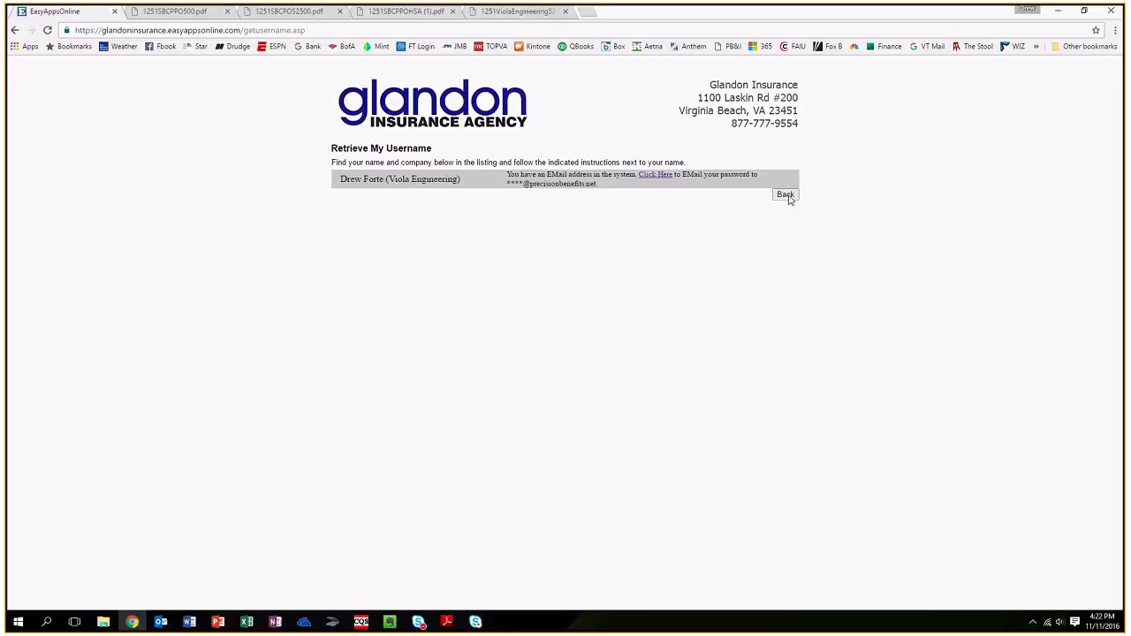
{"action": "left_click", "coordinate": [785, 195]}
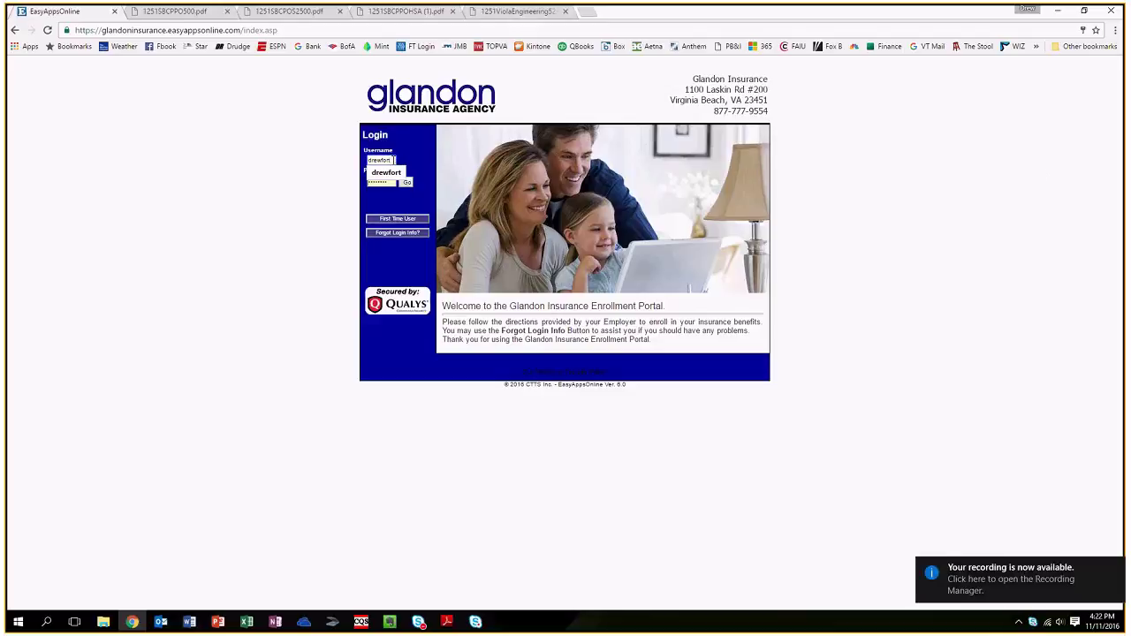
Sign in with the replaced username and pasted password, then submit the security question answer.
{"action": "left_click_drag", "start_coordinate": [395, 159], "coordinate": [352, 156]}
{"action": "type", "text": "viol"}
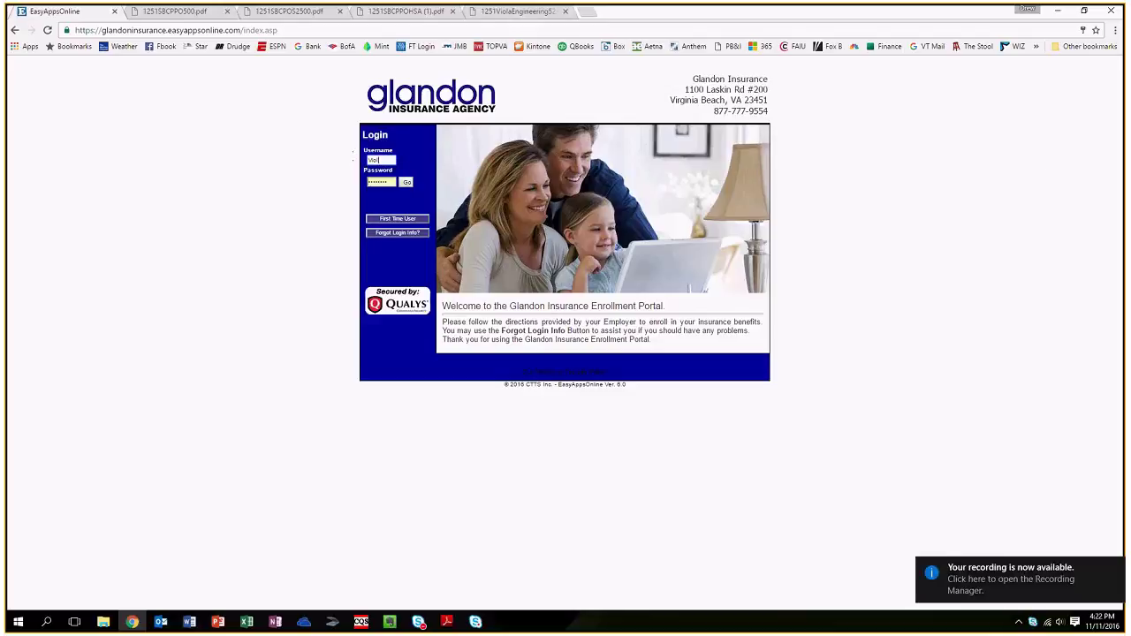
{"action": "type", "text": "a123"}
{"action": "key", "text": "Tab"}
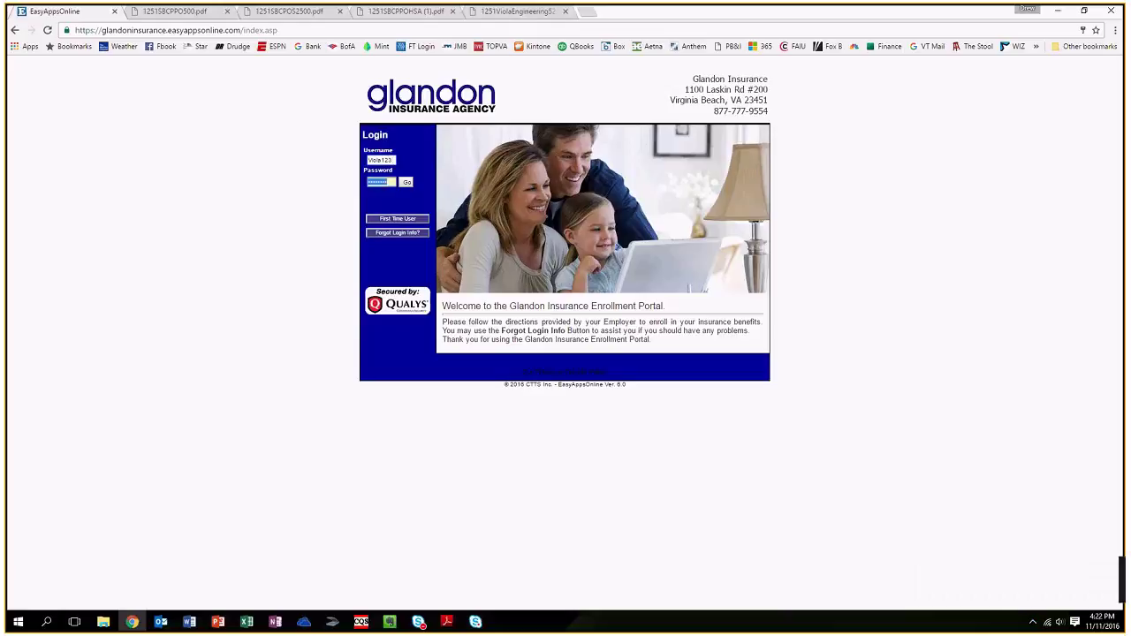
{"action": "right_click", "coordinate": [385, 179]}
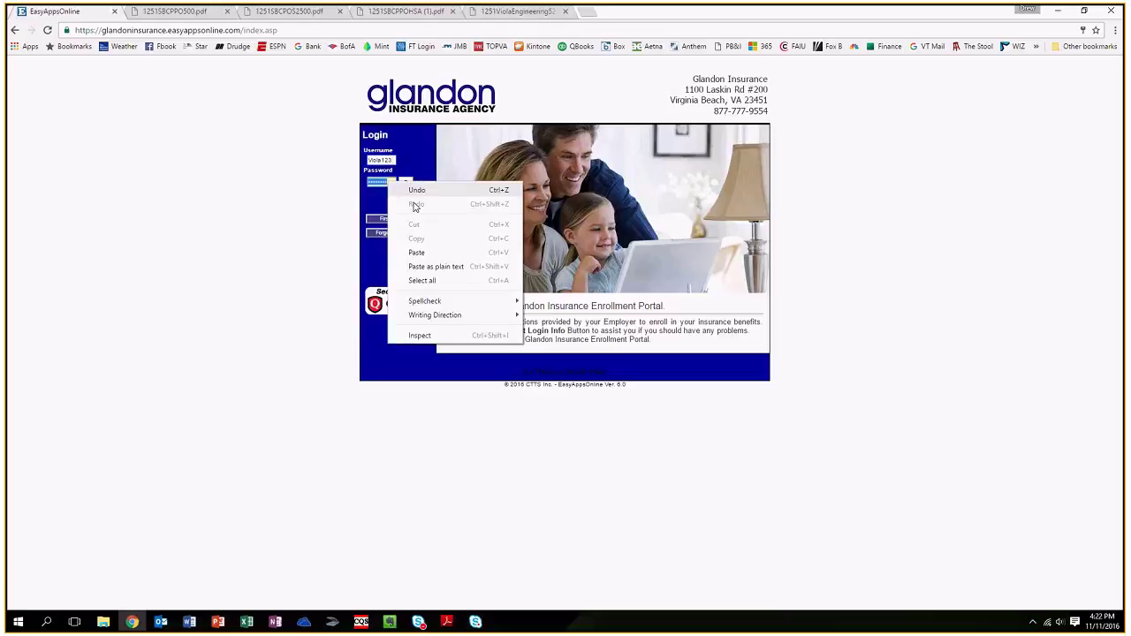
{"action": "left_click", "coordinate": [415, 253]}
{"action": "left_click", "coordinate": [407, 183]}
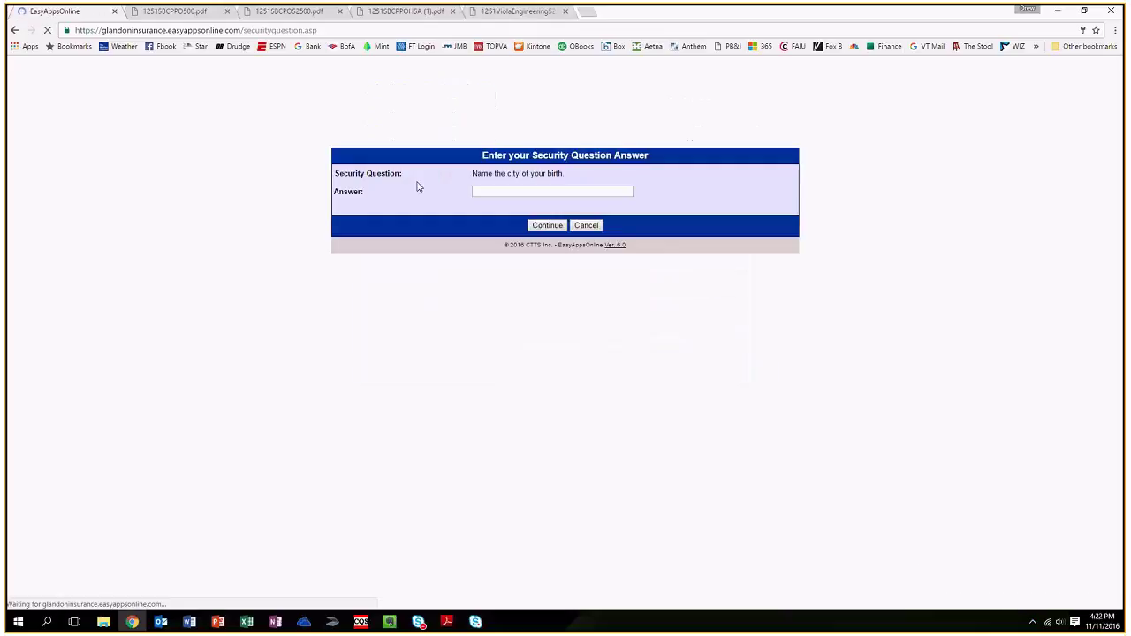
{"action": "left_click", "coordinate": [553, 192]}
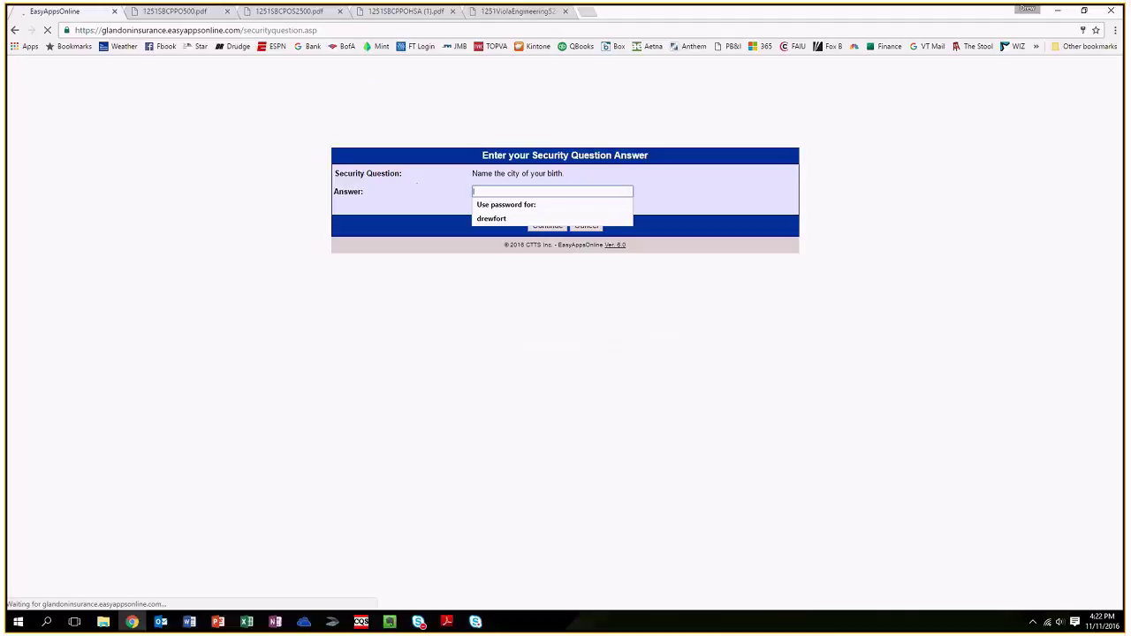
{"action": "type", "text": "•••"}
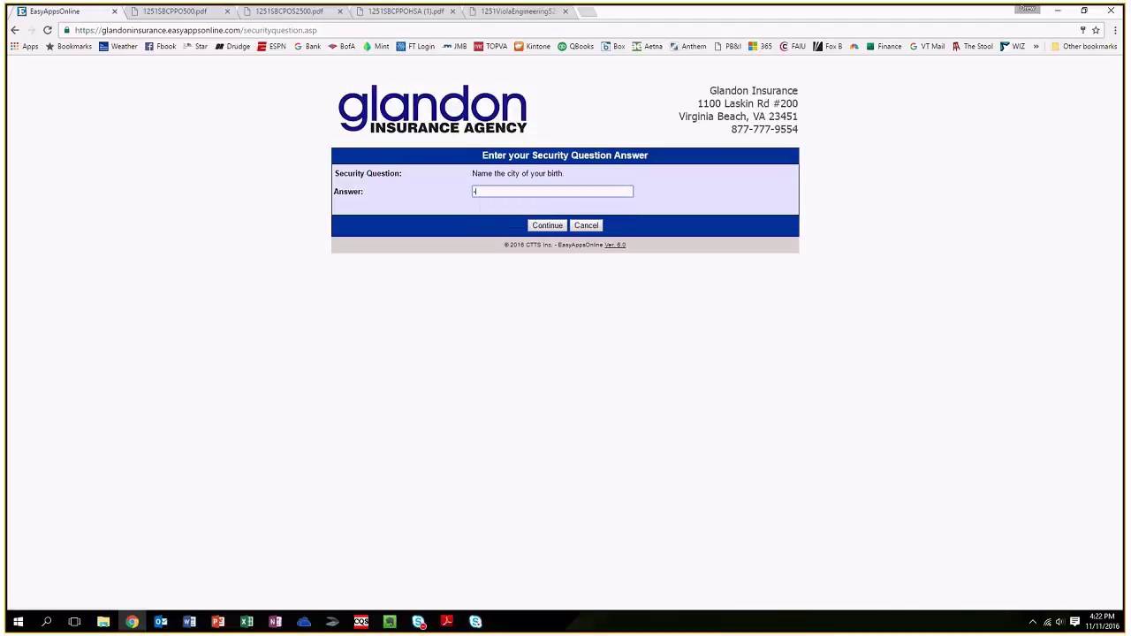
{"action": "type", "text": "••••"}
{"action": "left_click", "coordinate": [554, 229]}
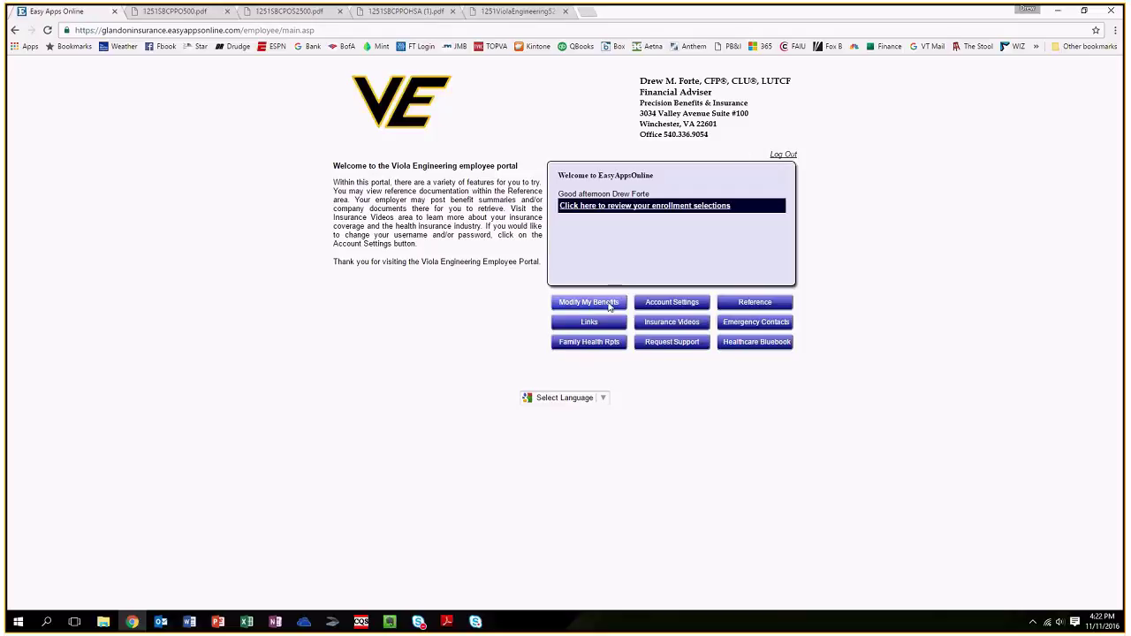
Choose Modify My Benefits, acknowledge the re-sign alert, and agree to the security policy.
{"action": "left_click", "coordinate": [593, 305]}
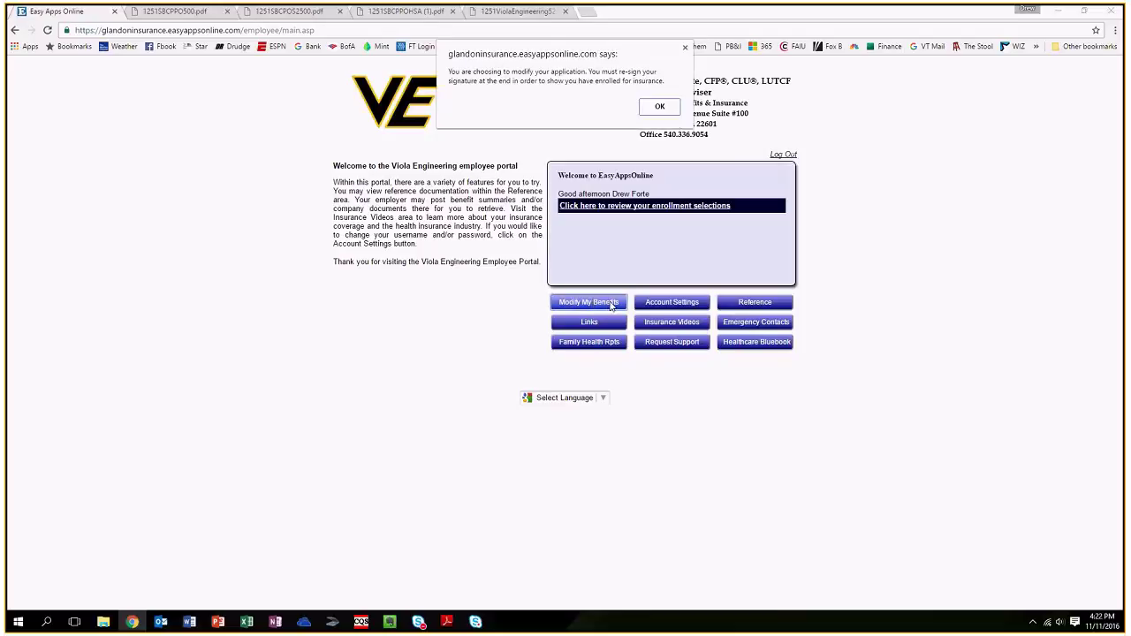
{"action": "left_click", "coordinate": [659, 108]}
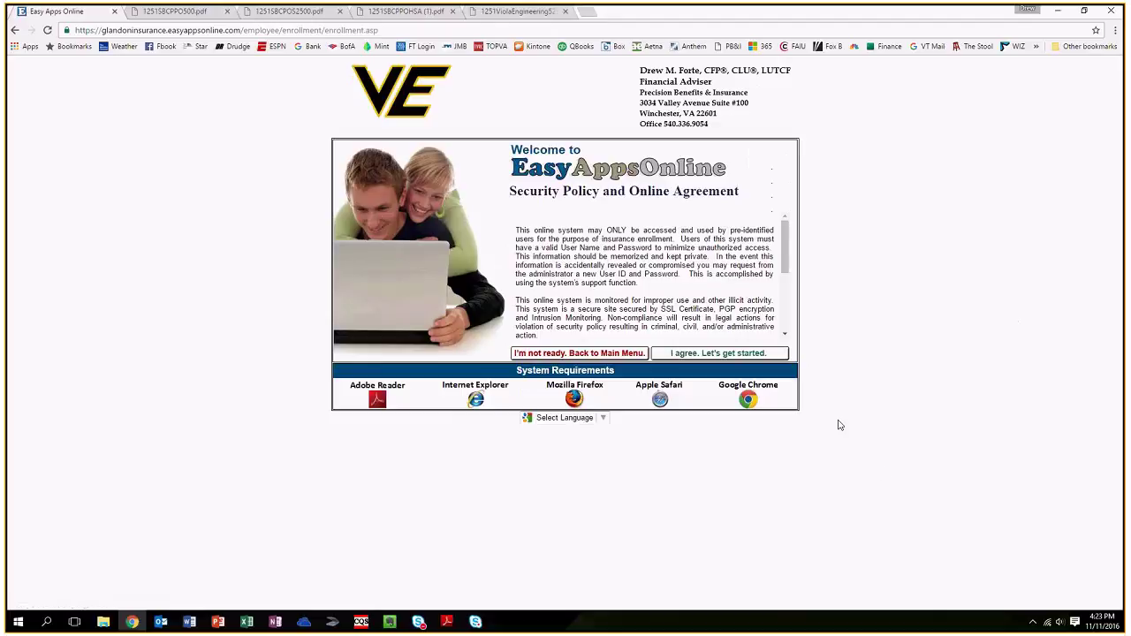
{"action": "left_click", "coordinate": [749, 353]}
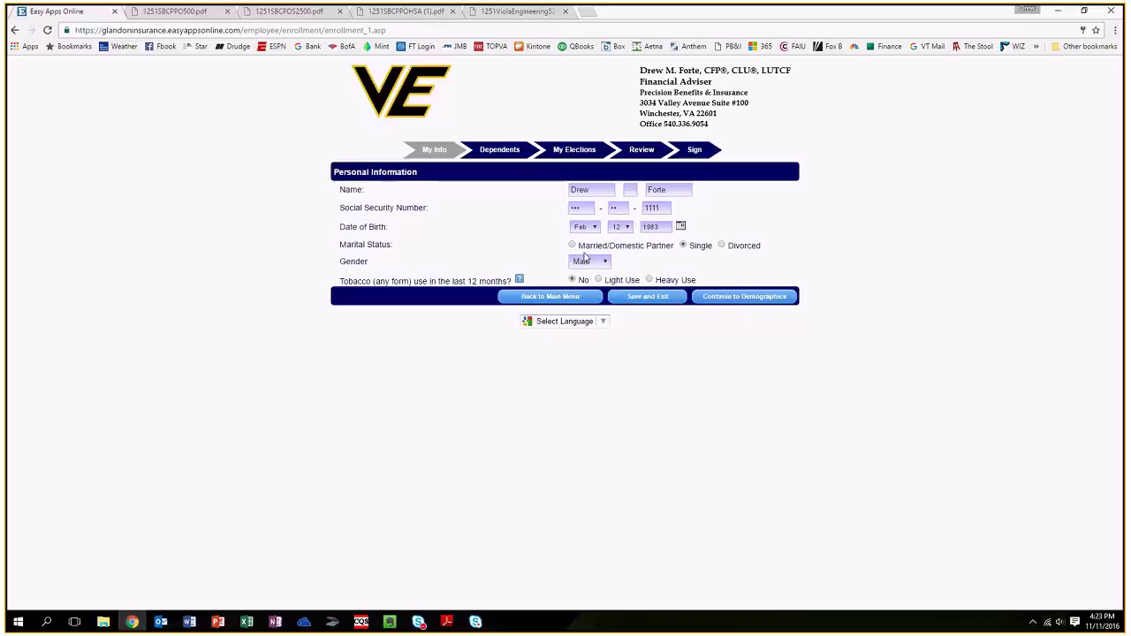
{"action": "left_click", "coordinate": [572, 246]}
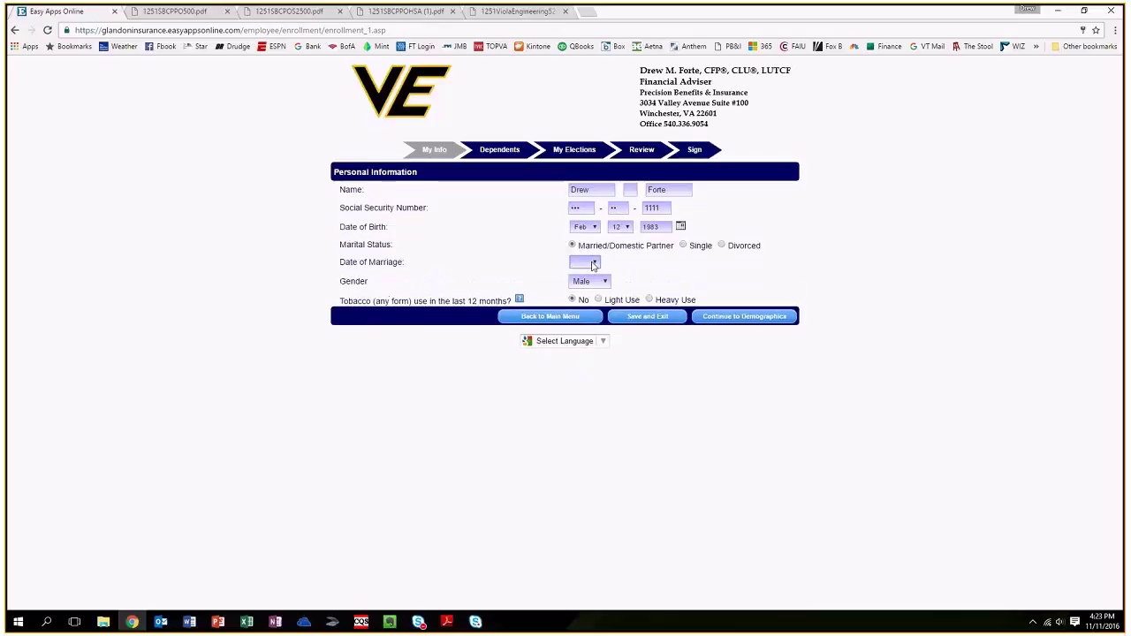
{"action": "left_click", "coordinate": [682, 246]}
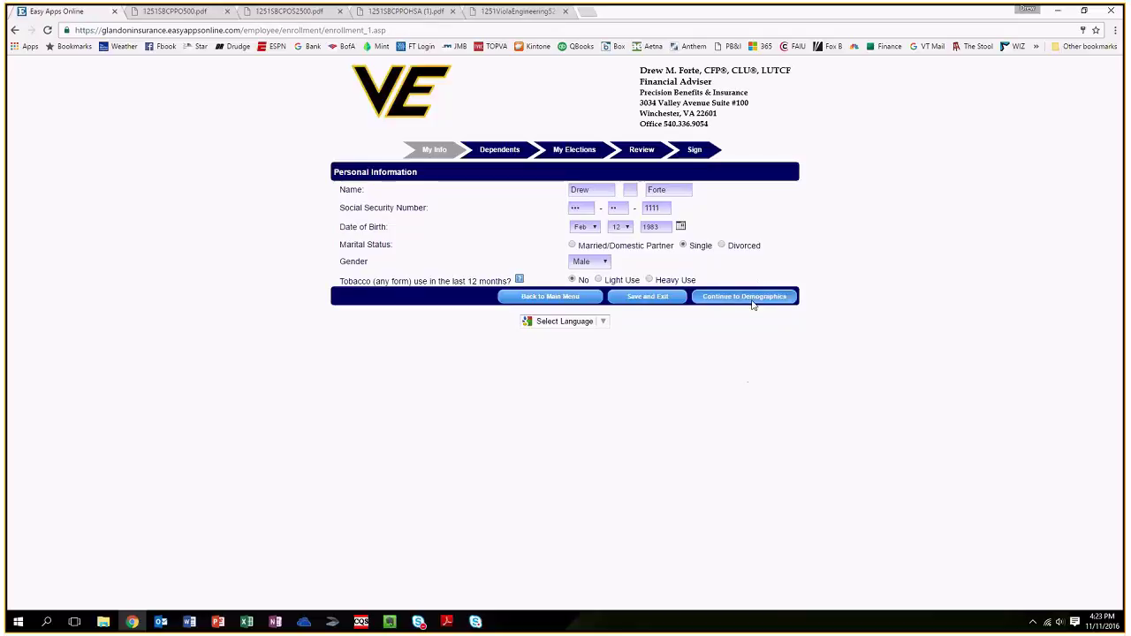
Continue from personal details to the Demographics Information page.
{"action": "left_click", "coordinate": [751, 298]}
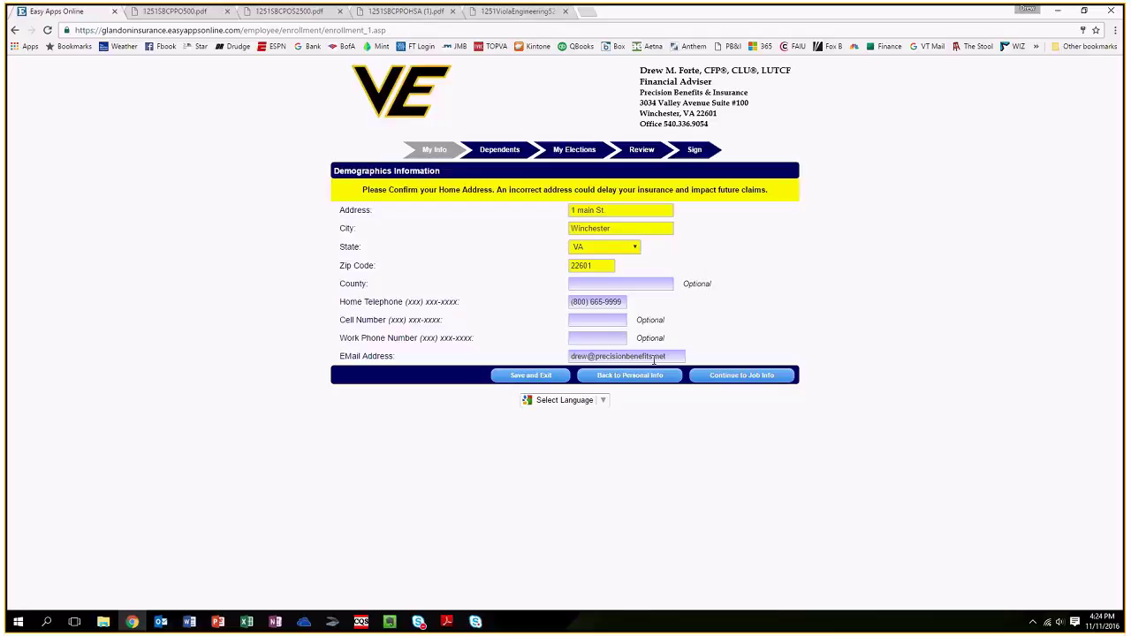
Confirm Full-Time status and 40 hours per week on Job Info, then continue to My Benefits.
{"action": "left_click", "coordinate": [741, 376]}
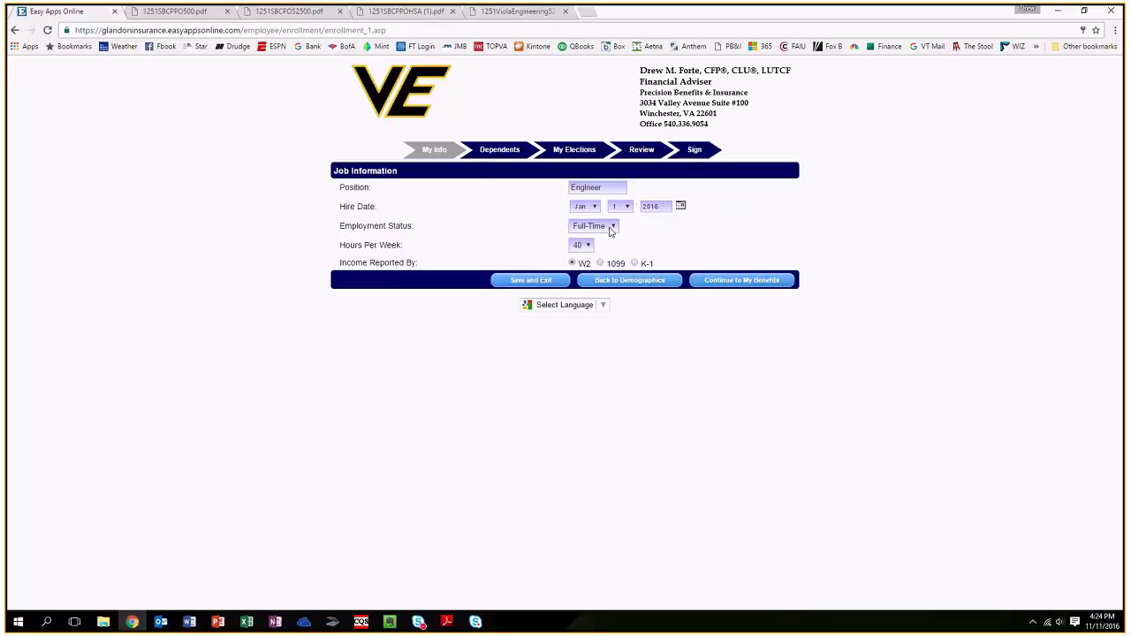
{"action": "left_click", "coordinate": [609, 227]}
{"action": "left_click", "coordinate": [606, 239]}
{"action": "left_click", "coordinate": [584, 245]}
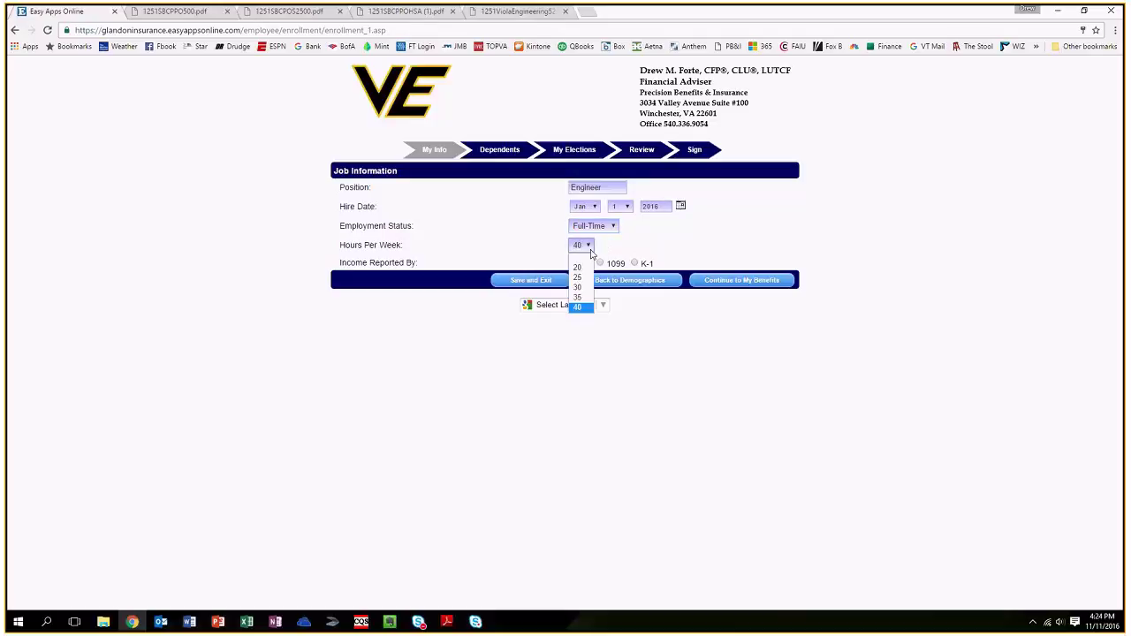
{"action": "left_click", "coordinate": [584, 309]}
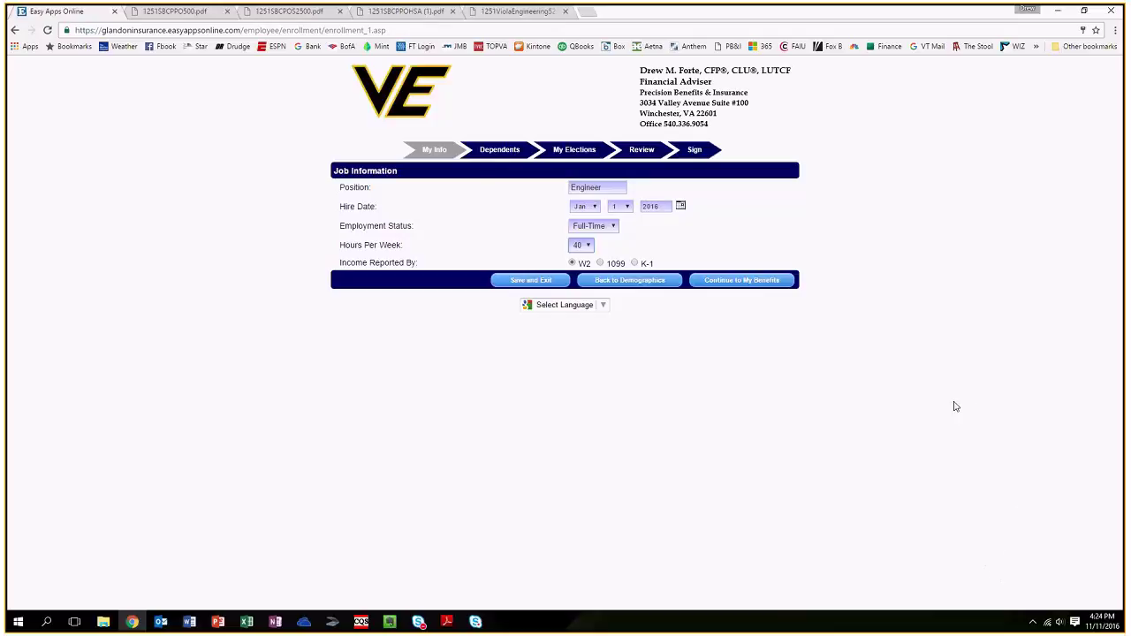
{"action": "left_click", "coordinate": [780, 280]}
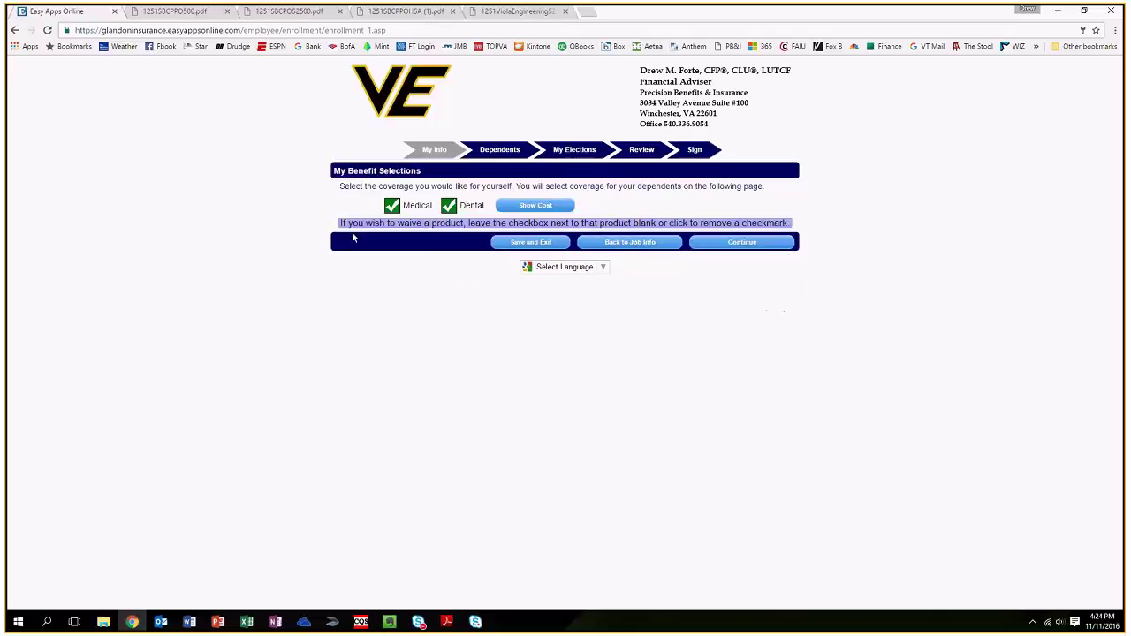
Keep Medical and Dental coverage checked and continue to the Dependents step.
{"action": "left_click", "coordinate": [392, 209]}
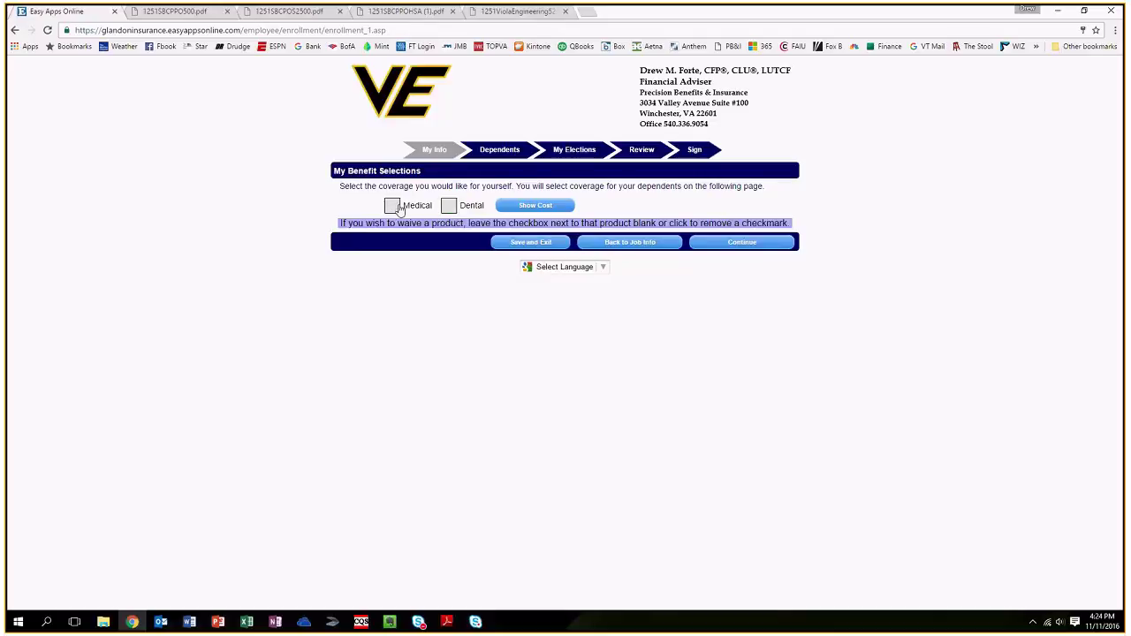
{"action": "left_click", "coordinate": [392, 207]}
{"action": "left_click", "coordinate": [450, 208]}
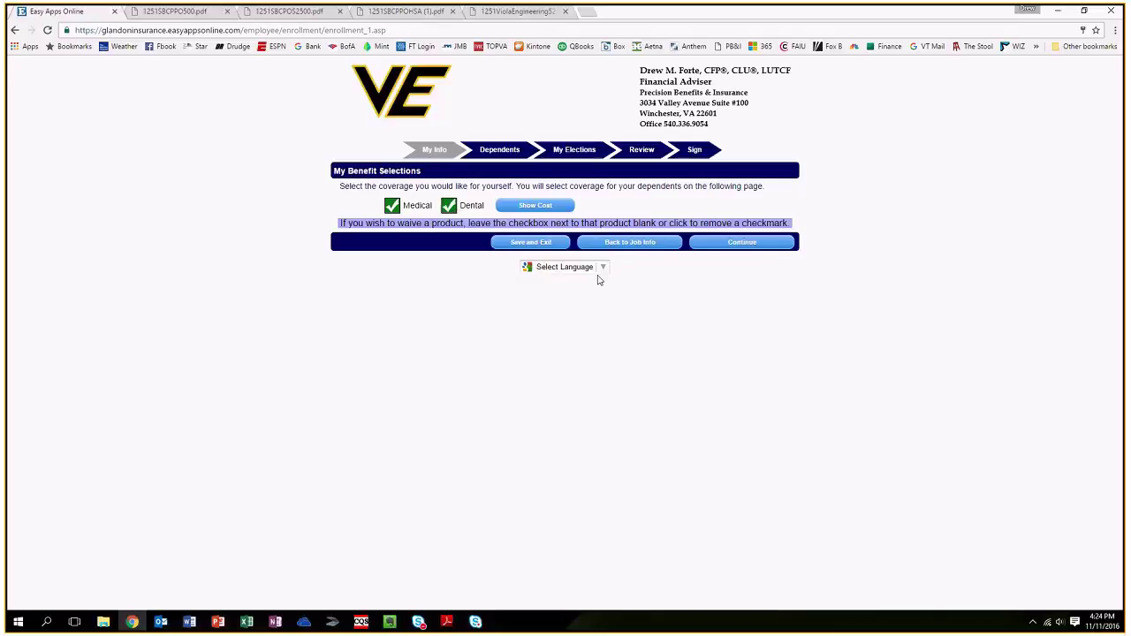
{"action": "left_click", "coordinate": [762, 245]}
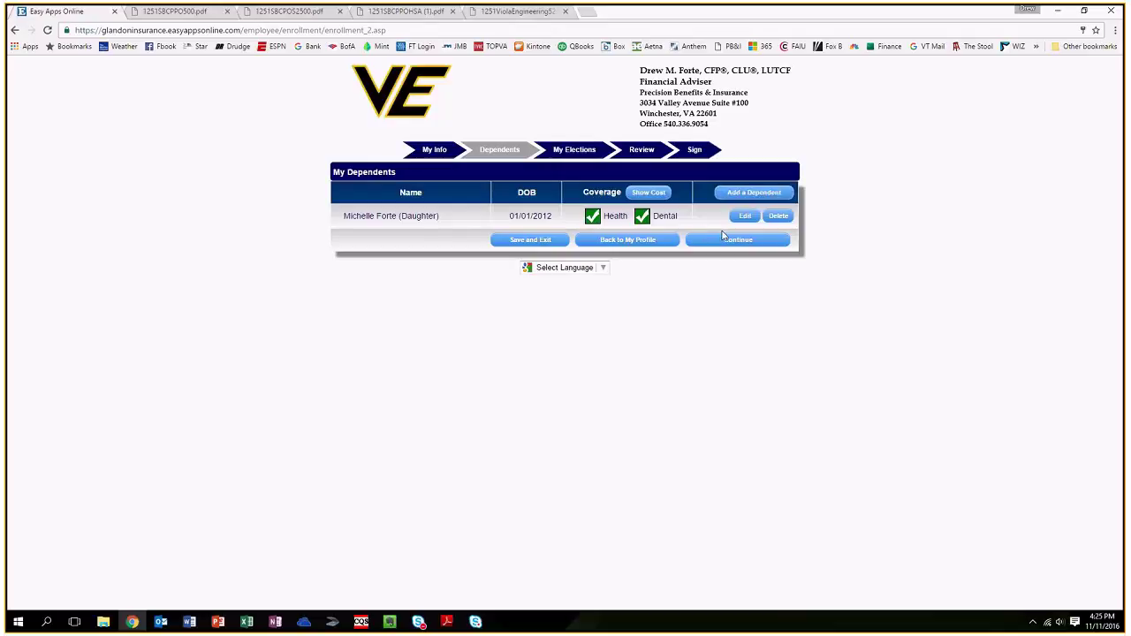
Re-save the daughter's details with Dental coverage kept on, then continue to elections.
{"action": "left_click", "coordinate": [744, 217]}
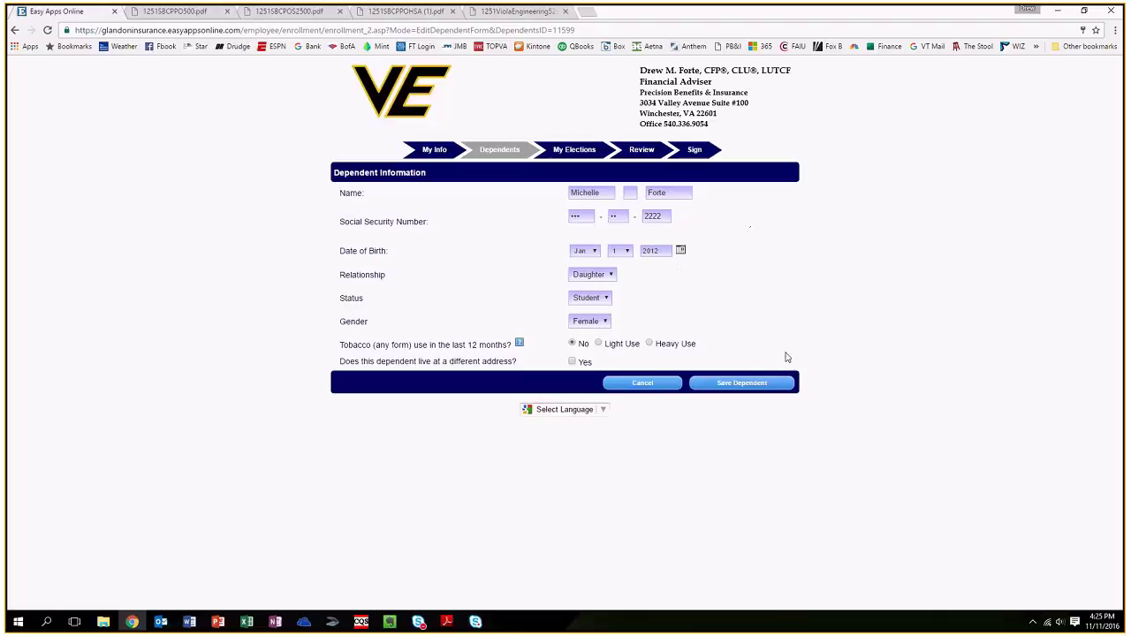
{"action": "left_click", "coordinate": [752, 386]}
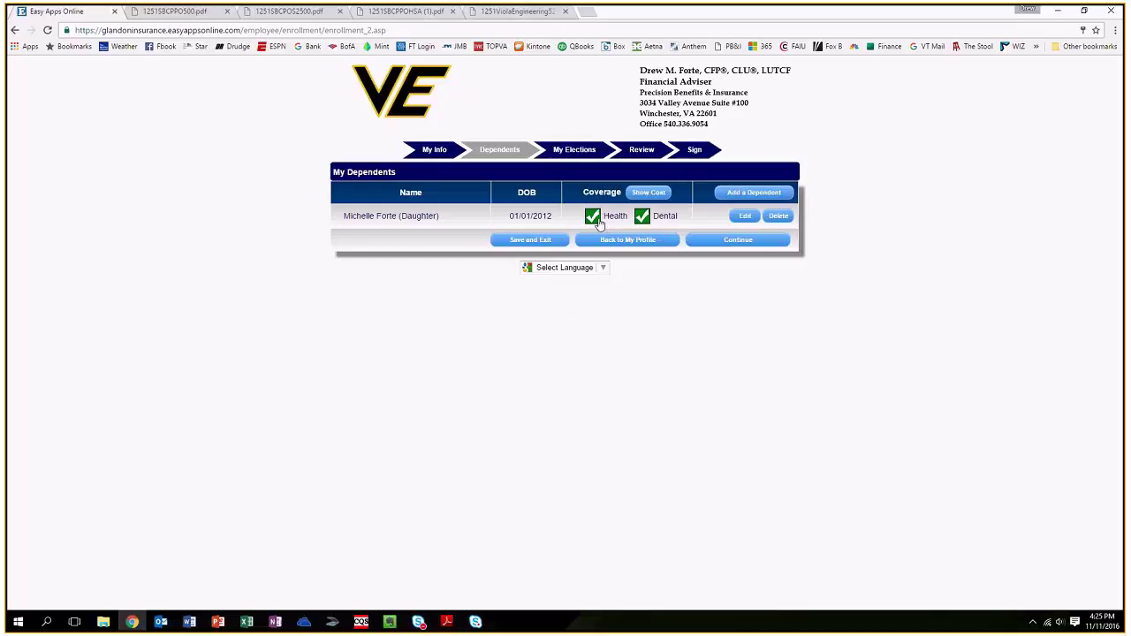
{"action": "left_click", "coordinate": [643, 217]}
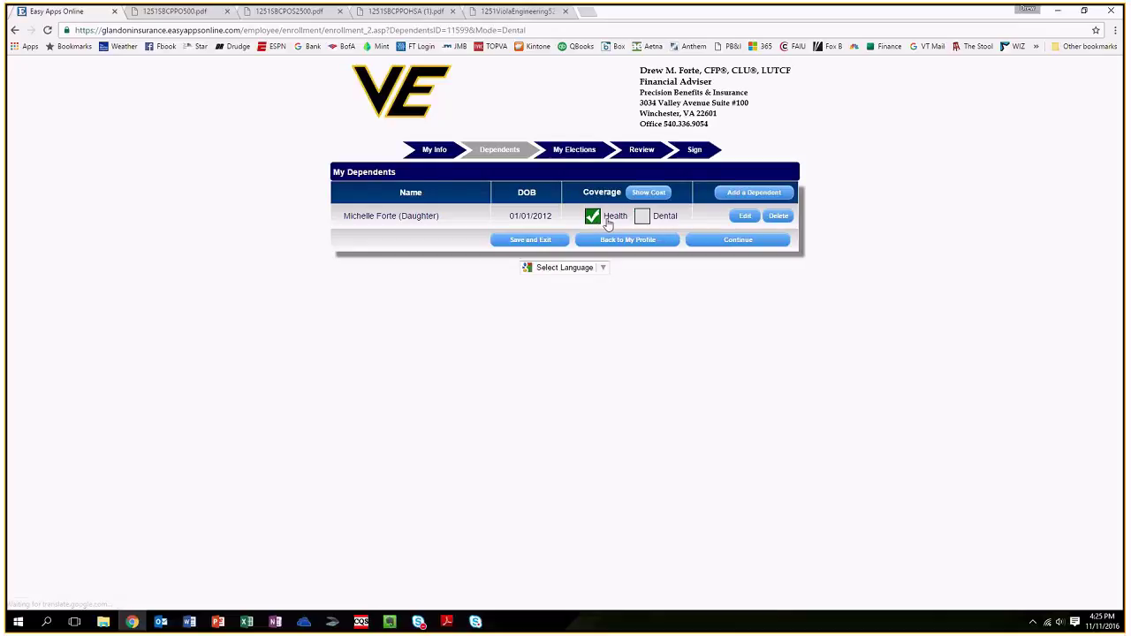
{"action": "left_click", "coordinate": [644, 218]}
{"action": "left_click", "coordinate": [726, 244]}
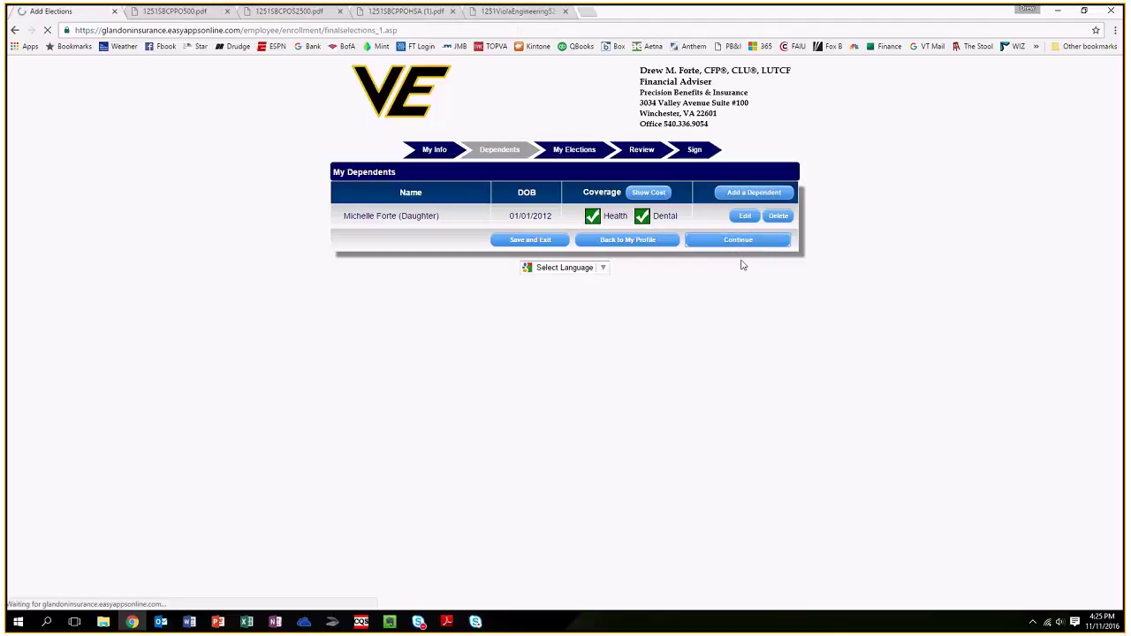
Open the 1251SBCPPO500.pdf summary of benefits for Anthem Gold PPO 500/20%/4500.
{"action": "scroll", "coordinate": [978, 361], "scroll_direction": "down", "scroll_amount": 1}
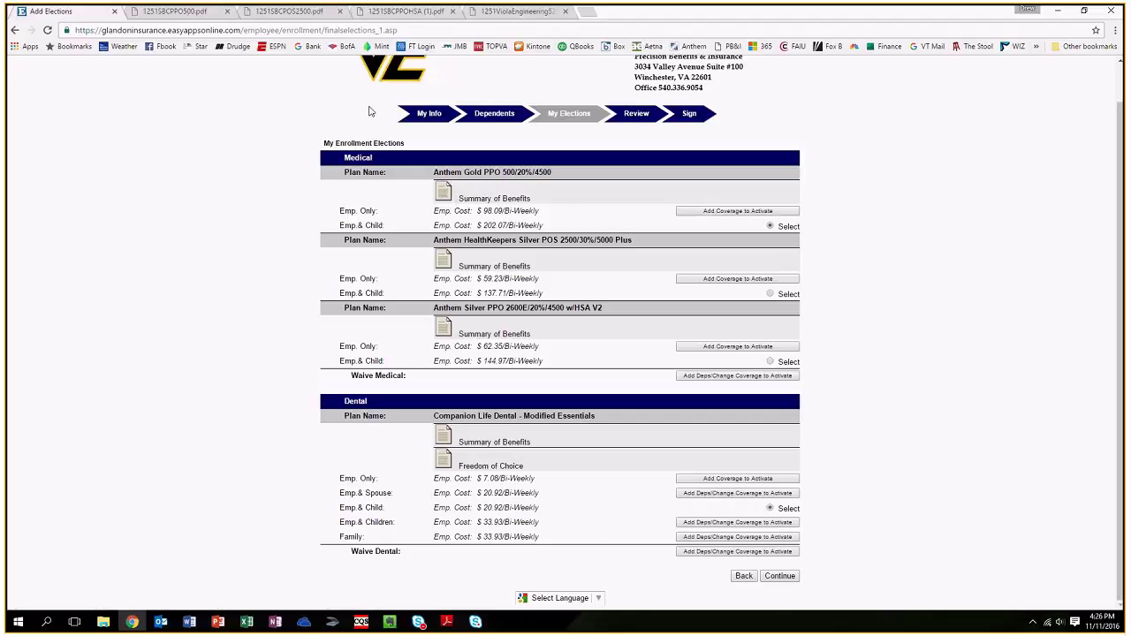
{"action": "left_click", "coordinate": [183, 10]}
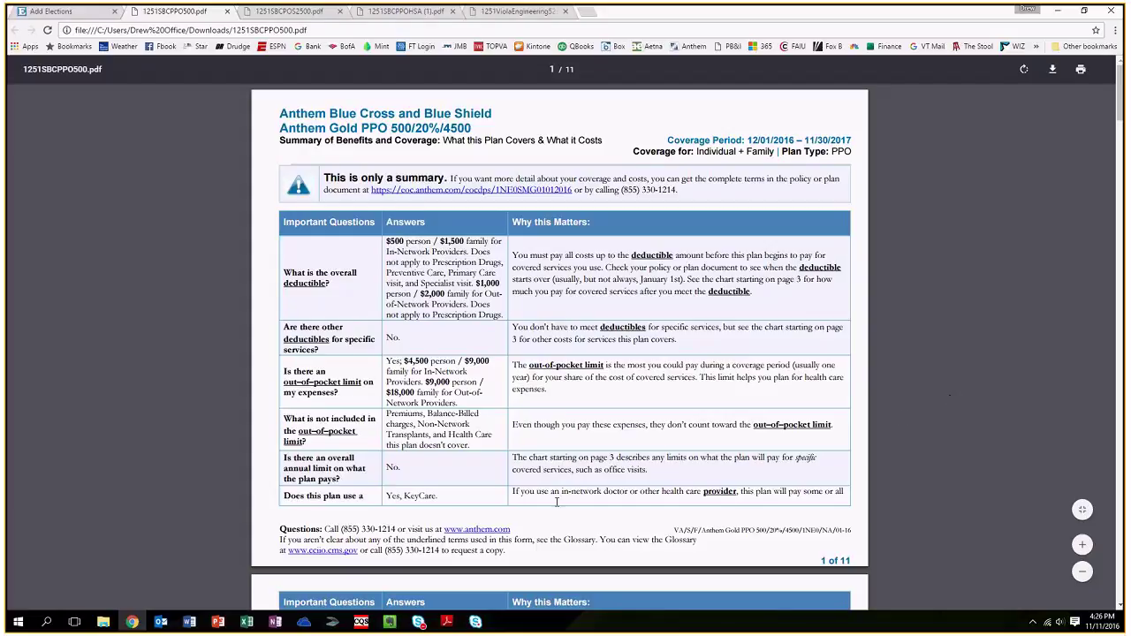
Switch back from the PDF summary to the Add Elections tab.
{"action": "key", "text": "ctrl+shift+Tab"}
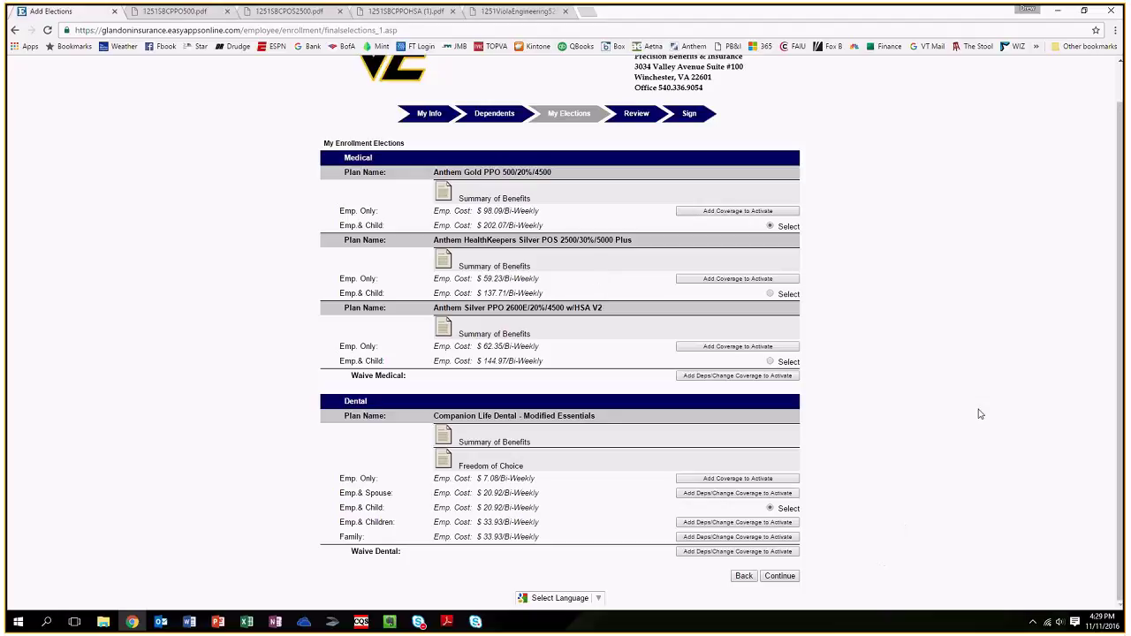
{"action": "left_click", "coordinate": [521, 12]}
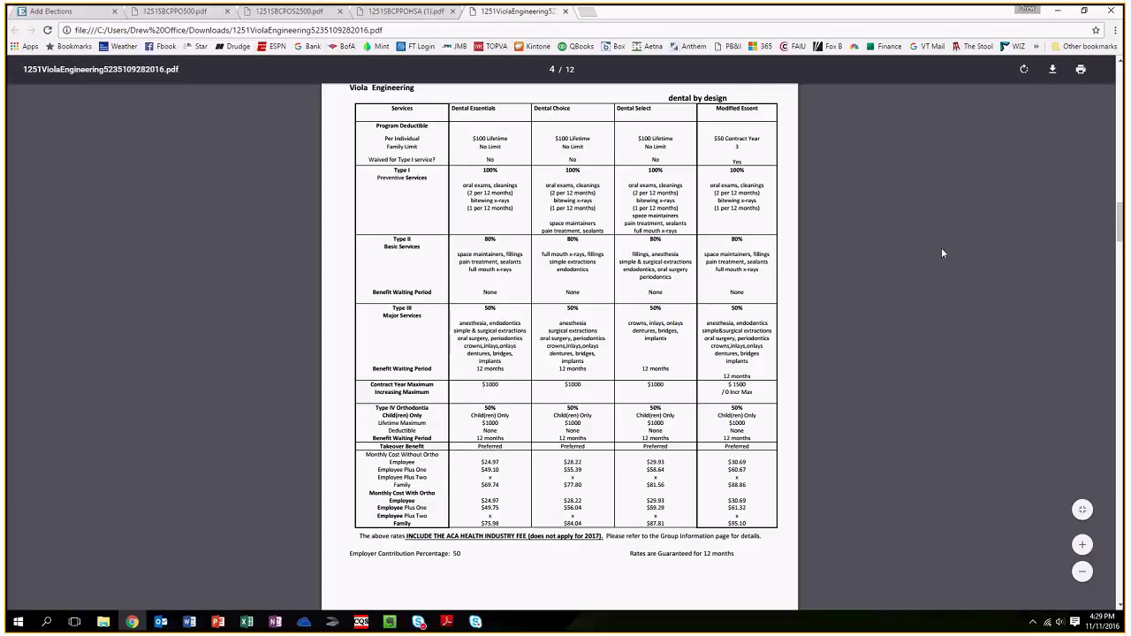
{"action": "left_click", "coordinate": [62, 10]}
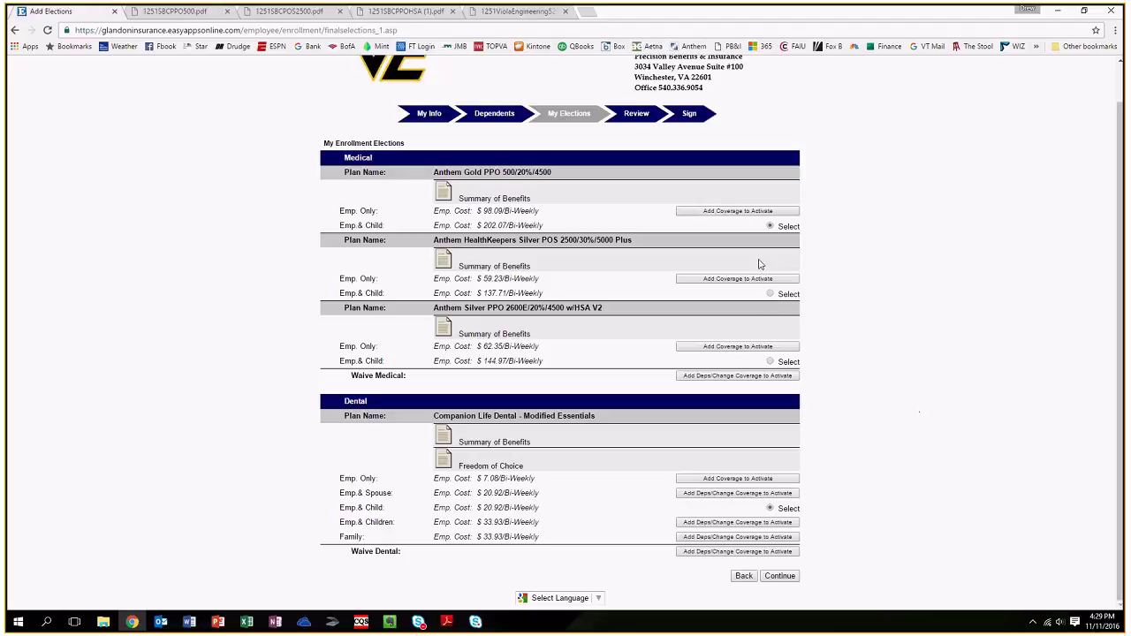
Elect Anthem Gold PPO for Employee & Child and confirm the elections at $222.99 bi-weekly.
{"action": "left_click", "coordinate": [770, 293]}
{"action": "left_click", "coordinate": [770, 226]}
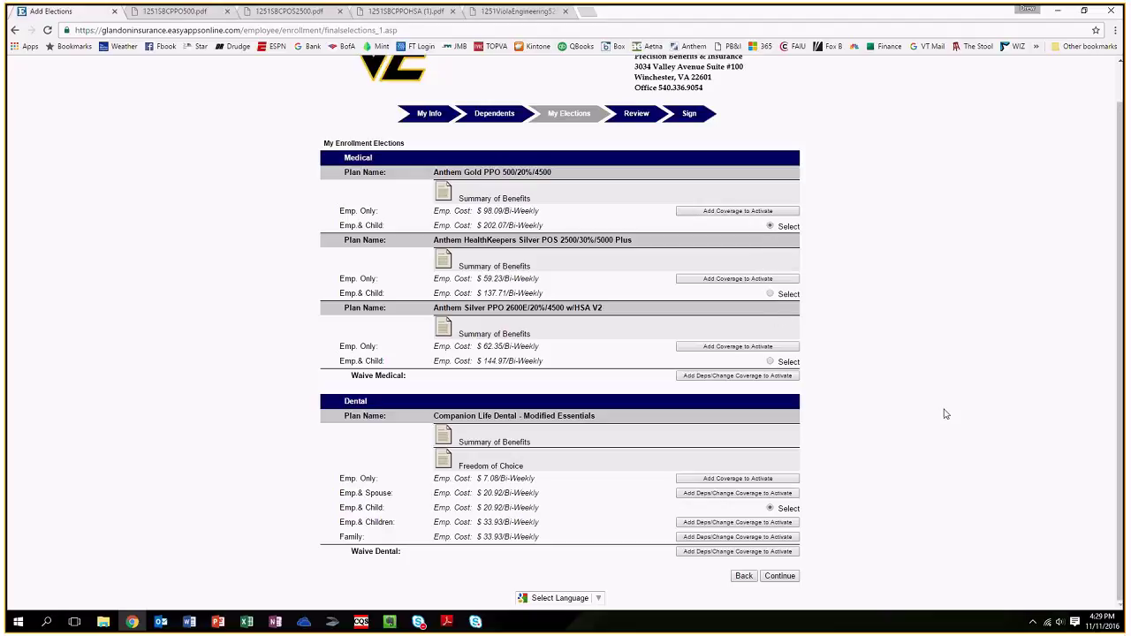
{"action": "left_click", "coordinate": [789, 578]}
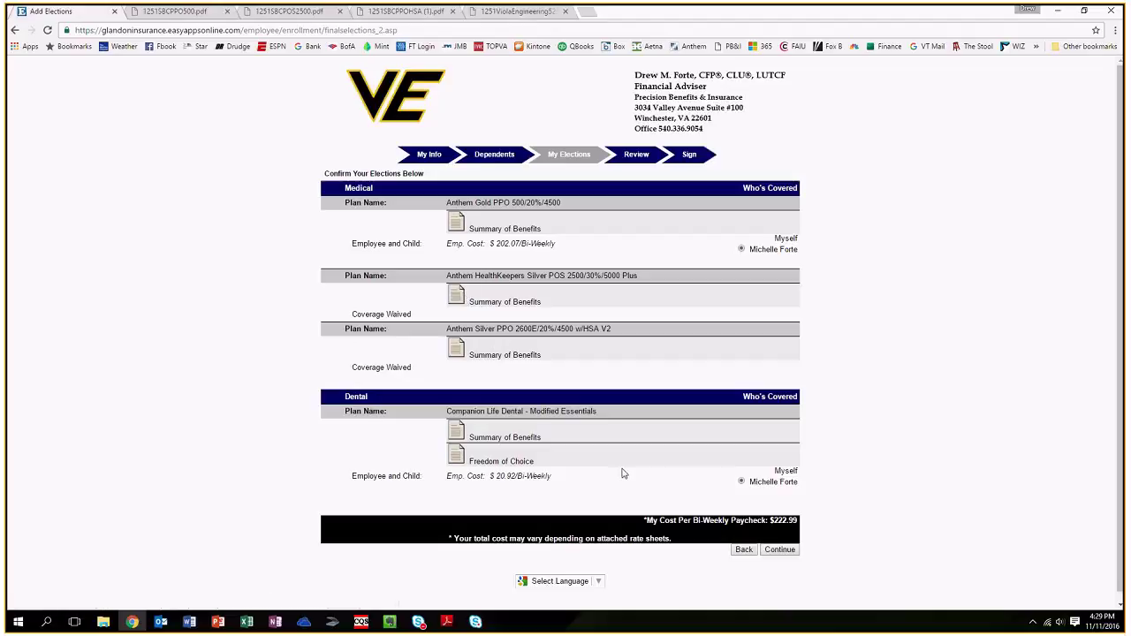
{"action": "left_click", "coordinate": [786, 550]}
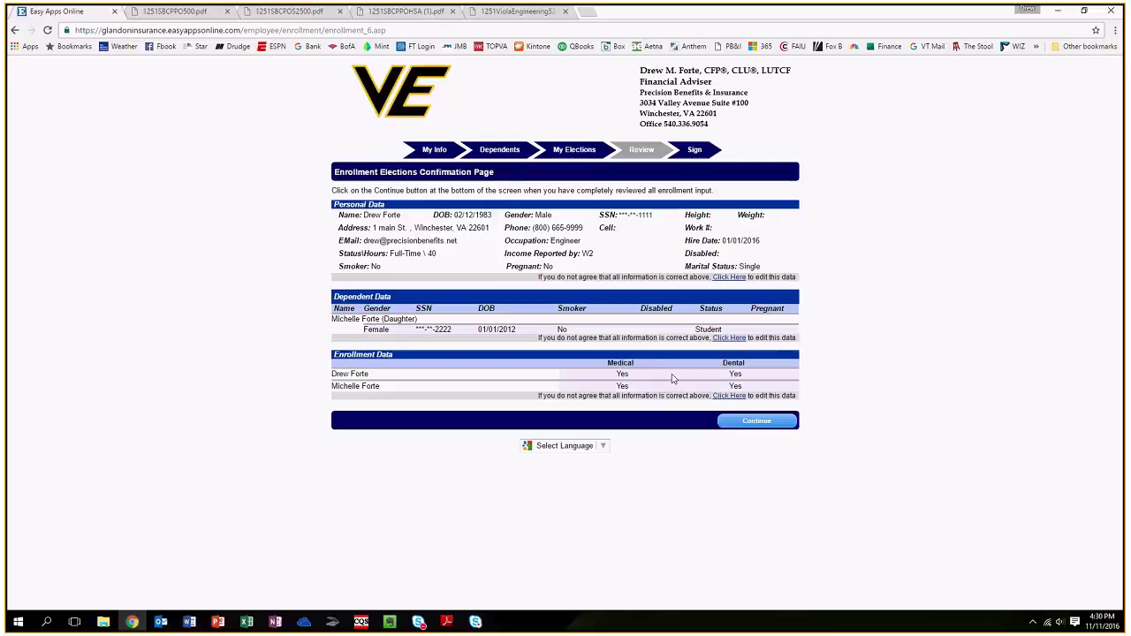
Review the Anthem and Companion Life terms, tick both agreements, and choose I Agree.
{"action": "left_click", "coordinate": [758, 422]}
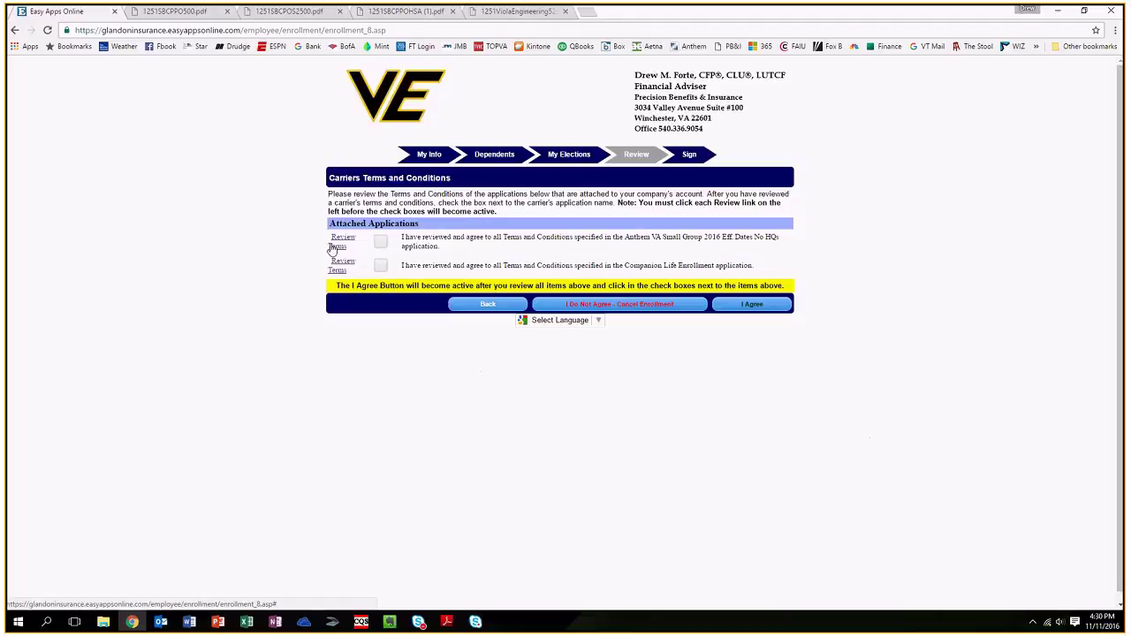
{"action": "left_click", "coordinate": [343, 240]}
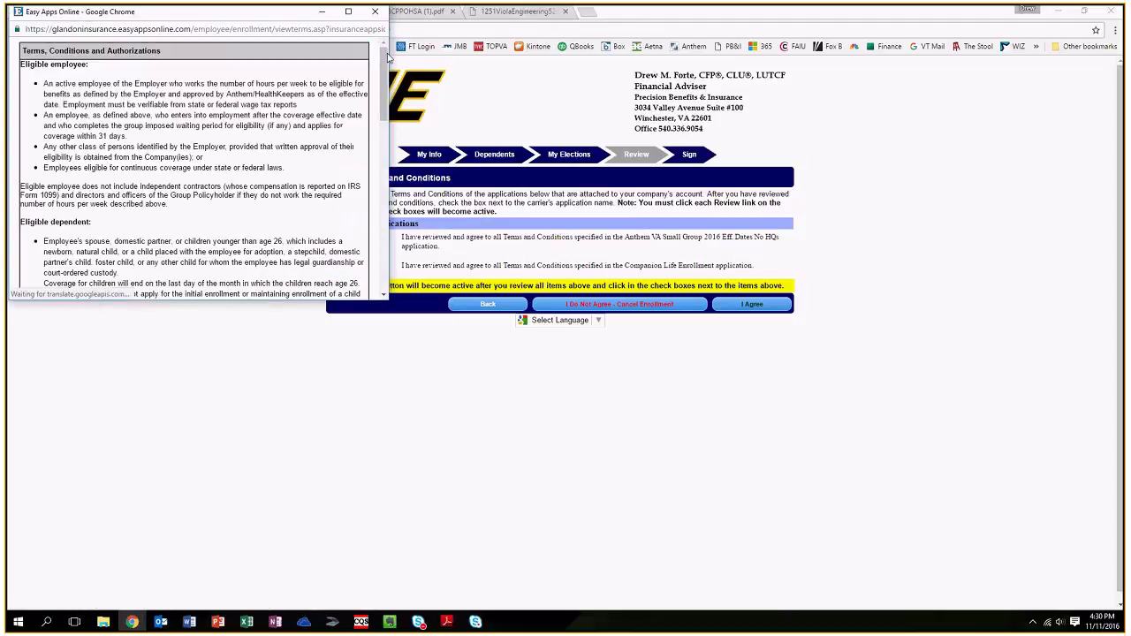
{"action": "mouse_move", "coordinate": [384, 86]}
{"action": "left_mouse_down"}
{"action": "mouse_move", "coordinate": [384, 221]}
{"action": "mouse_move", "coordinate": [383, 71]}
{"action": "left_mouse_up"}
{"action": "left_click", "coordinate": [375, 17]}
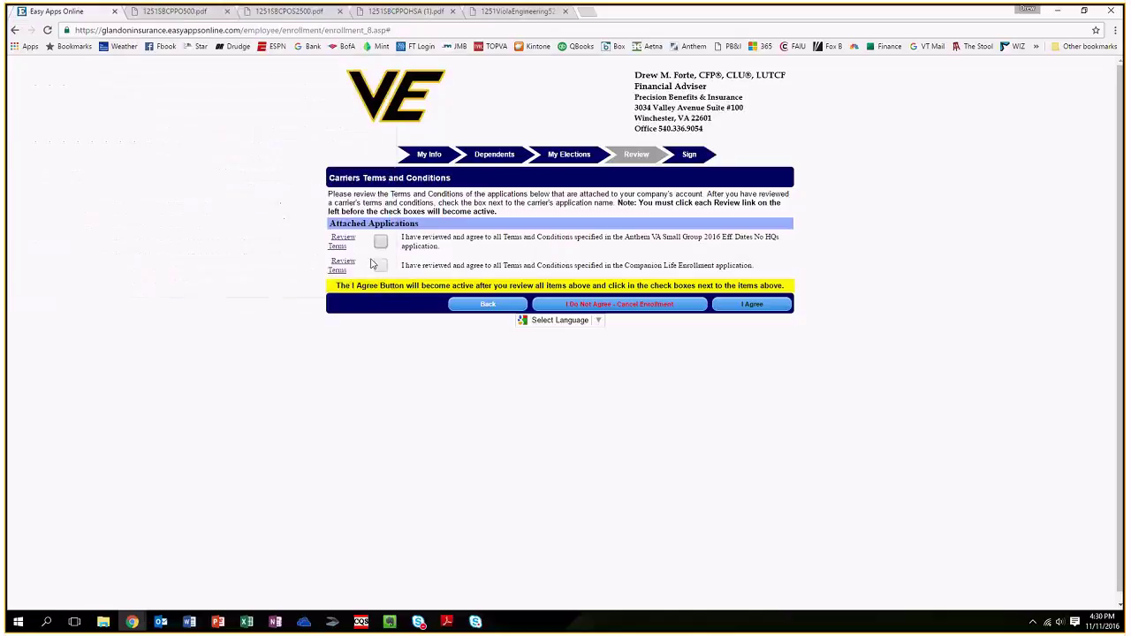
{"action": "left_click", "coordinate": [346, 267]}
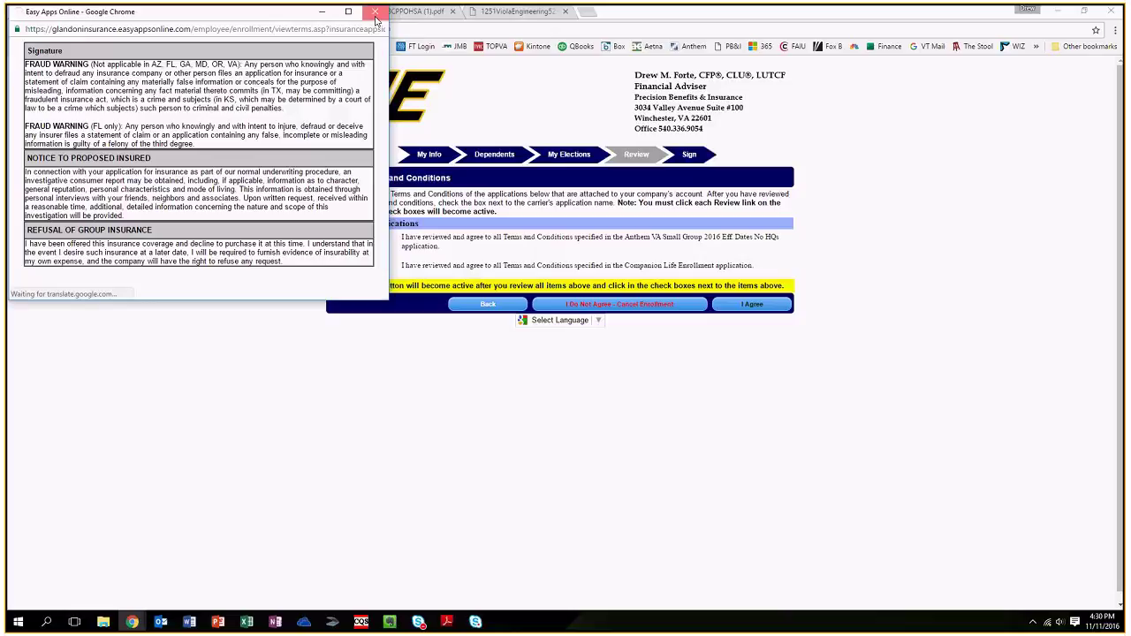
{"action": "left_click", "coordinate": [374, 18]}
{"action": "left_click", "coordinate": [380, 241]}
{"action": "left_click", "coordinate": [381, 266]}
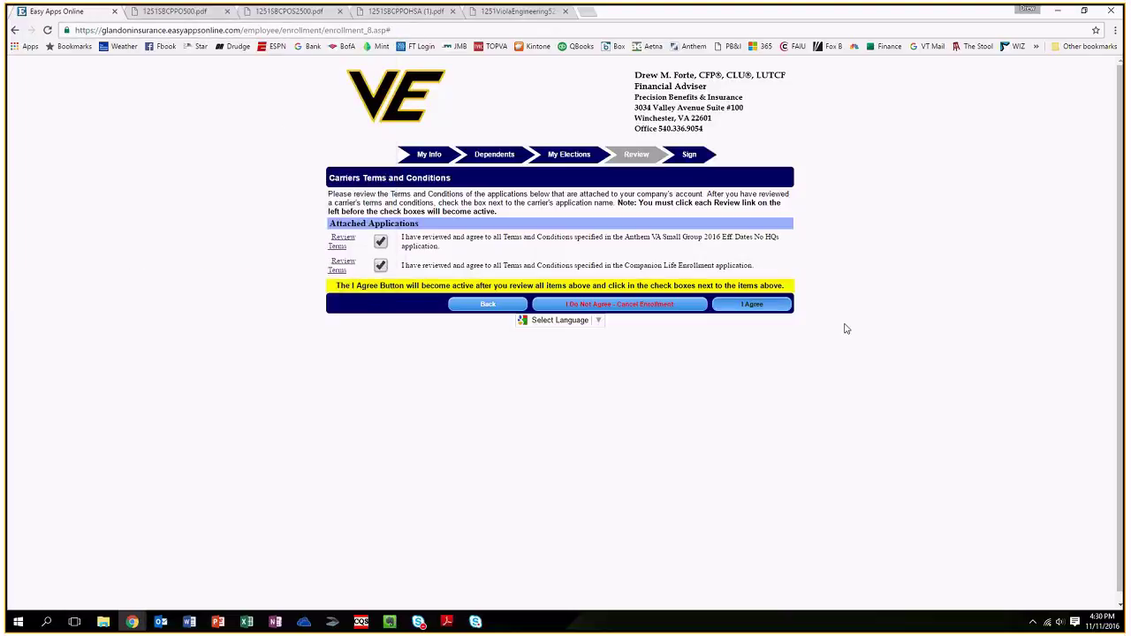
{"action": "left_click", "coordinate": [780, 308]}
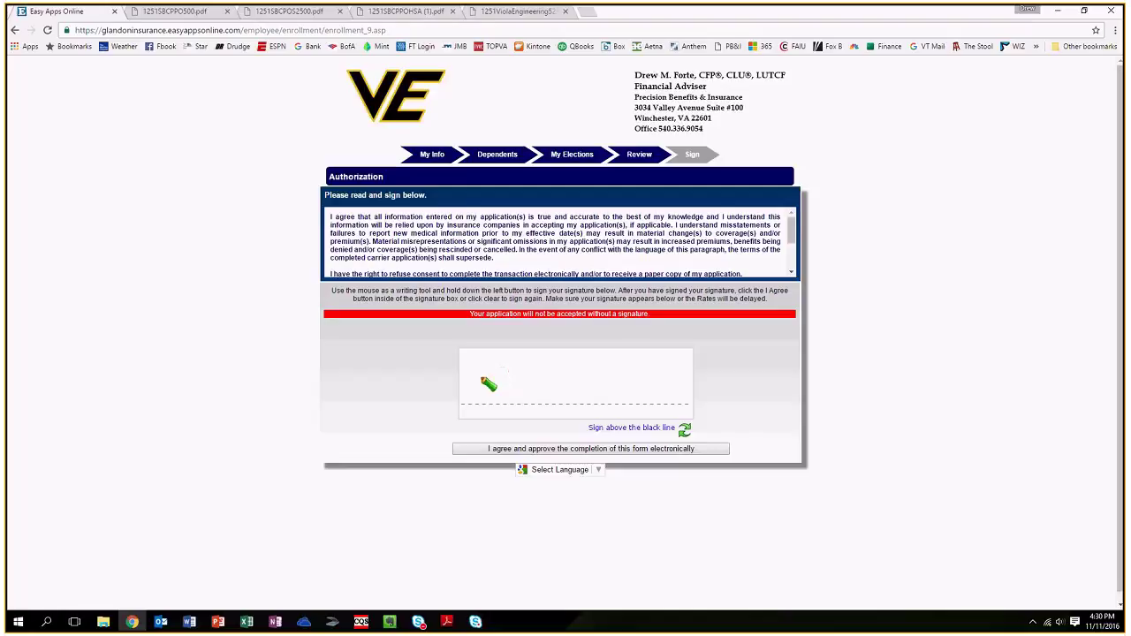
Draw a handwritten signature on the Authorization page and approve completing the form electronically.
{"action": "left_click_drag", "start_coordinate": [500, 378], "coordinate": [480, 383]}
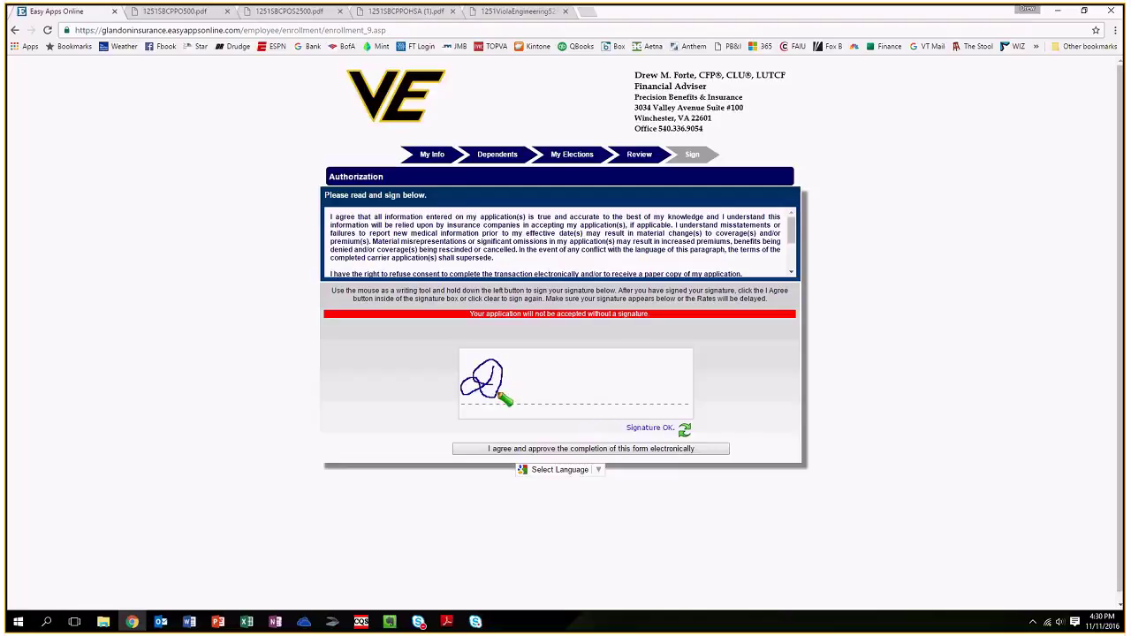
{"action": "mouse_move", "coordinate": [502, 396]}
{"action": "left_mouse_down"}
{"action": "mouse_move", "coordinate": [536, 397]}
{"action": "mouse_move", "coordinate": [586, 363]}
{"action": "mouse_move", "coordinate": [606, 398]}
{"action": "mouse_move", "coordinate": [650, 385]}
{"action": "left_mouse_up"}
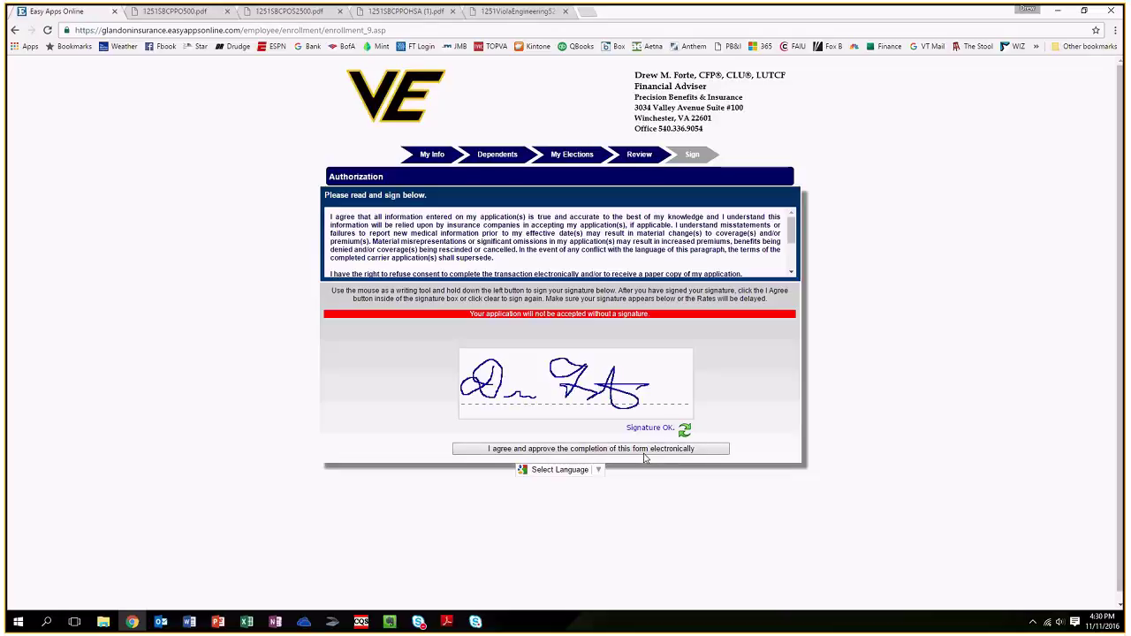
{"action": "left_click", "coordinate": [644, 452]}
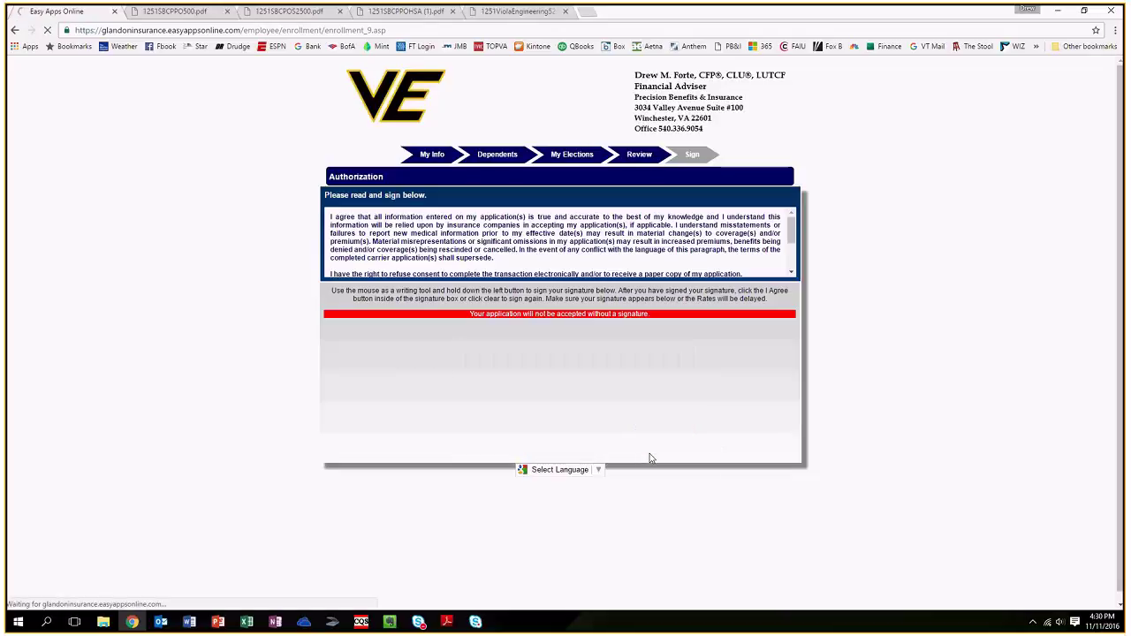